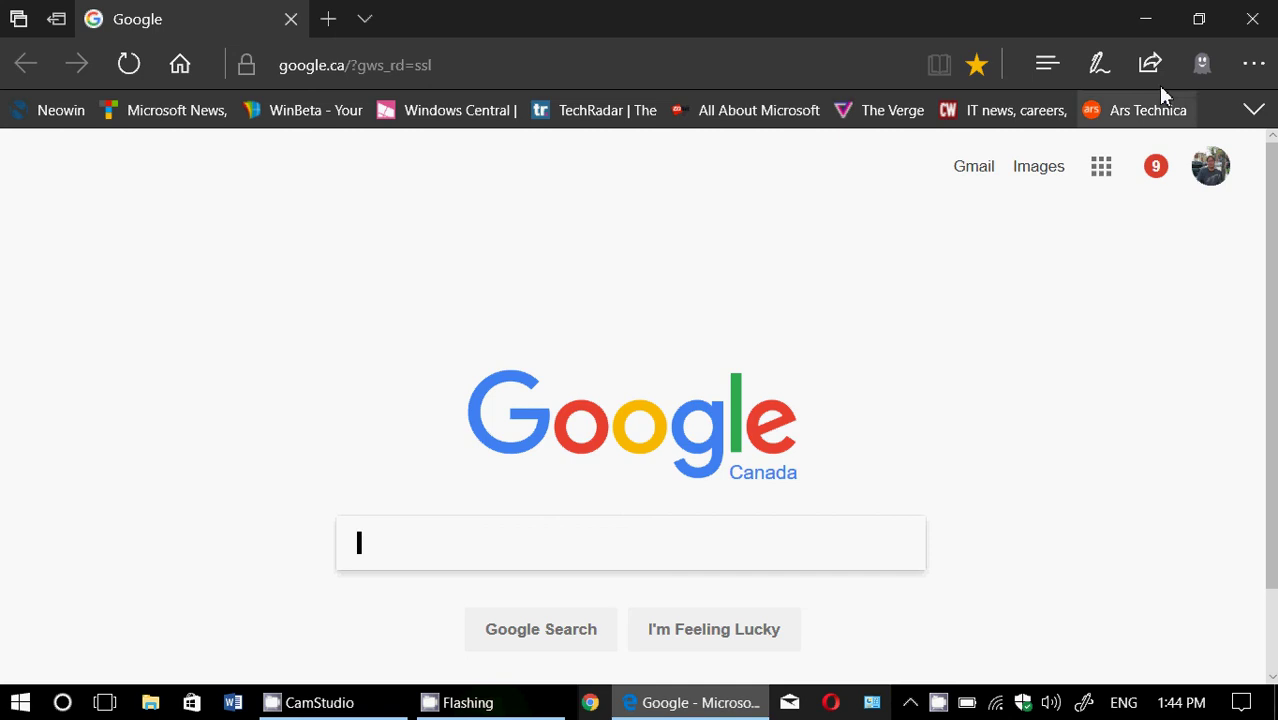
Open the Microsoft Edge extensions collection in the Store from the browser's extensions list and maximize the Store window
left_click(1256, 66)
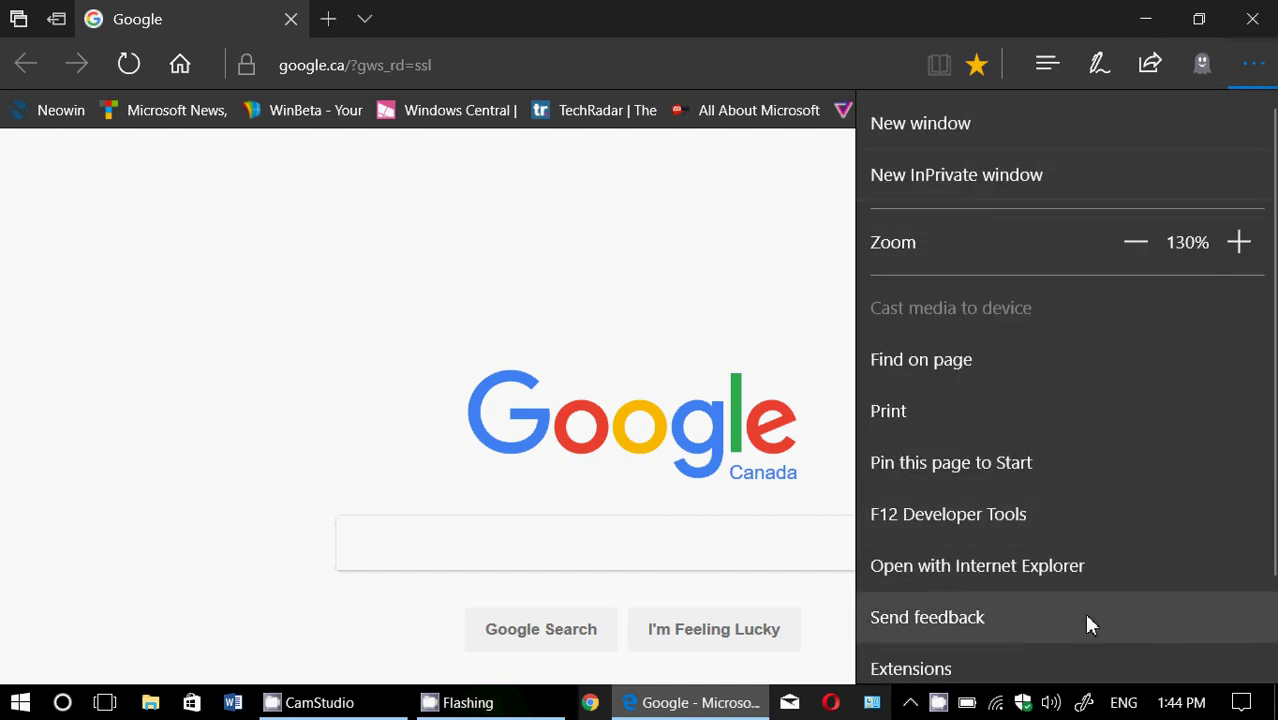
left_click(1077, 662)
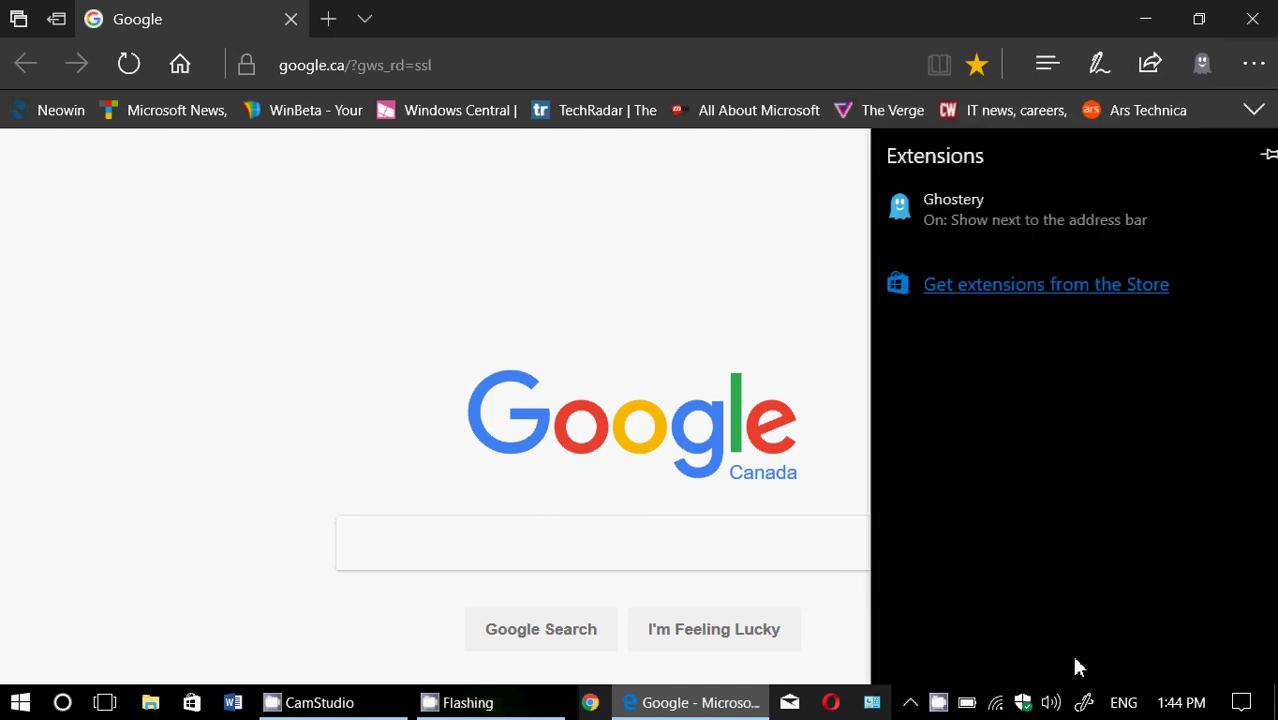
left_click(1074, 286)
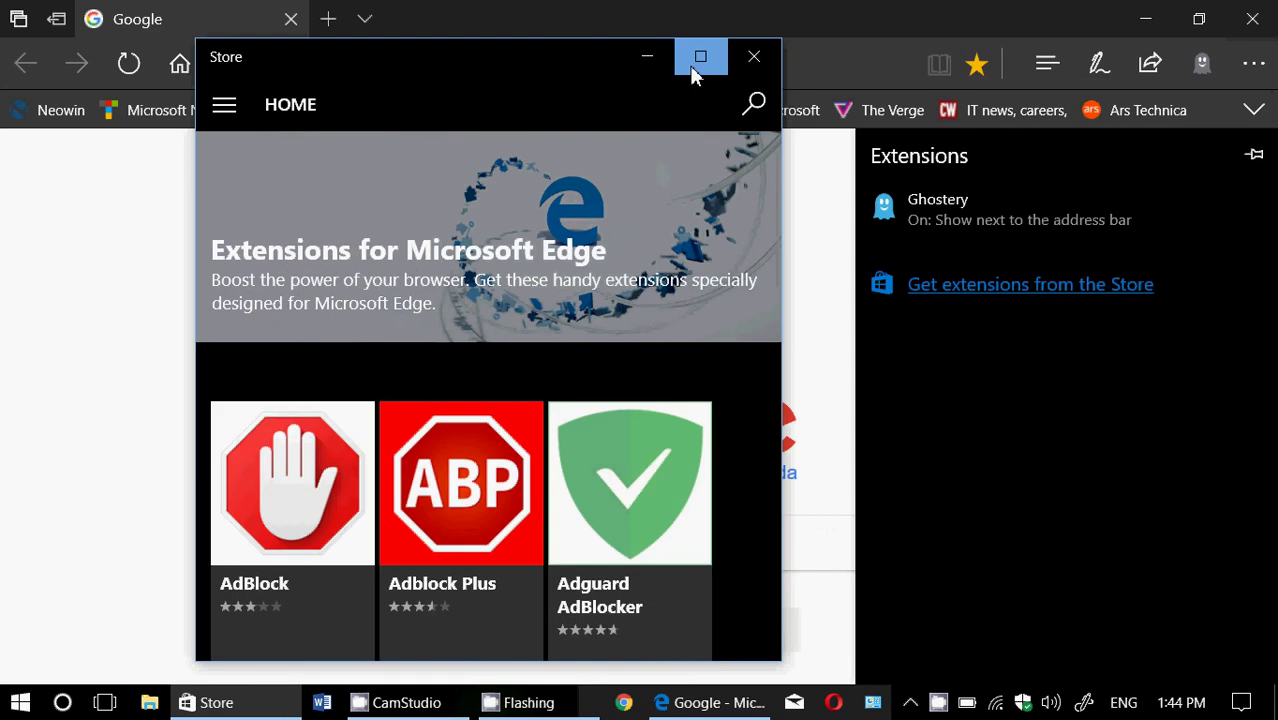
left_click(700, 56)
View the Ghostery extension's product page, then close the Store and dismiss the browser's extensions list
scroll(529, 470, "down", 2)
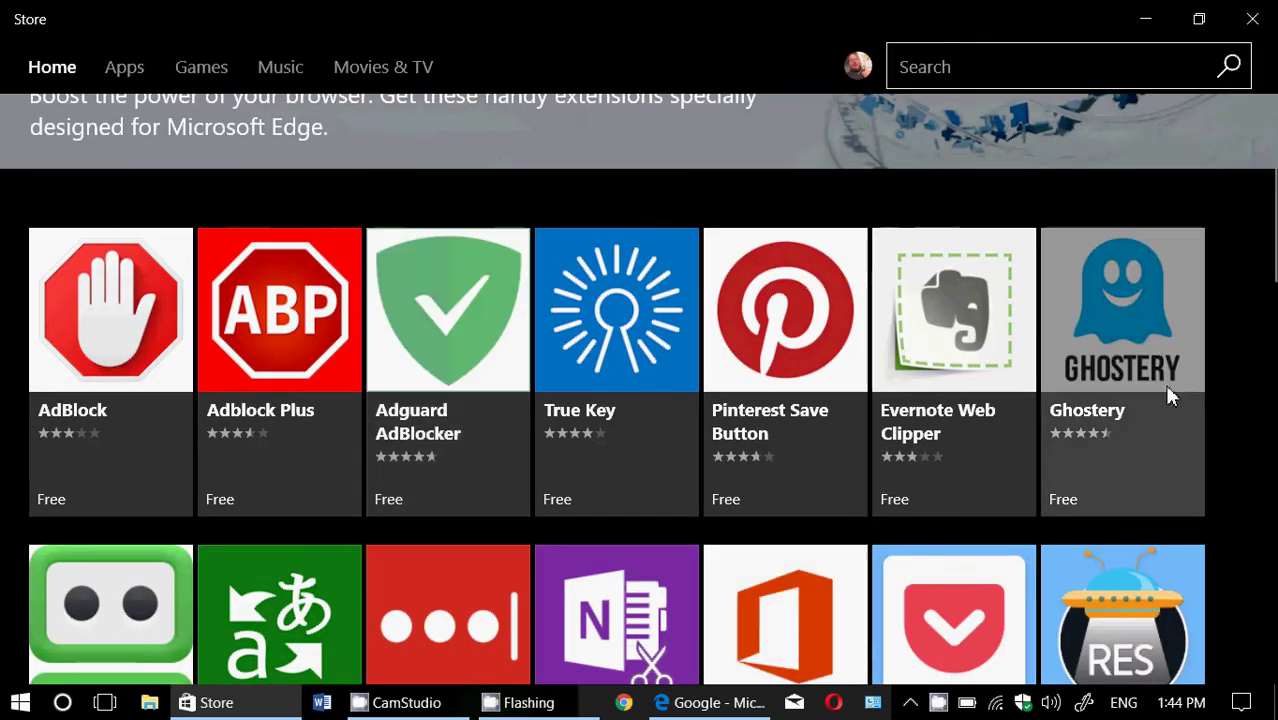
left_click(1110, 497)
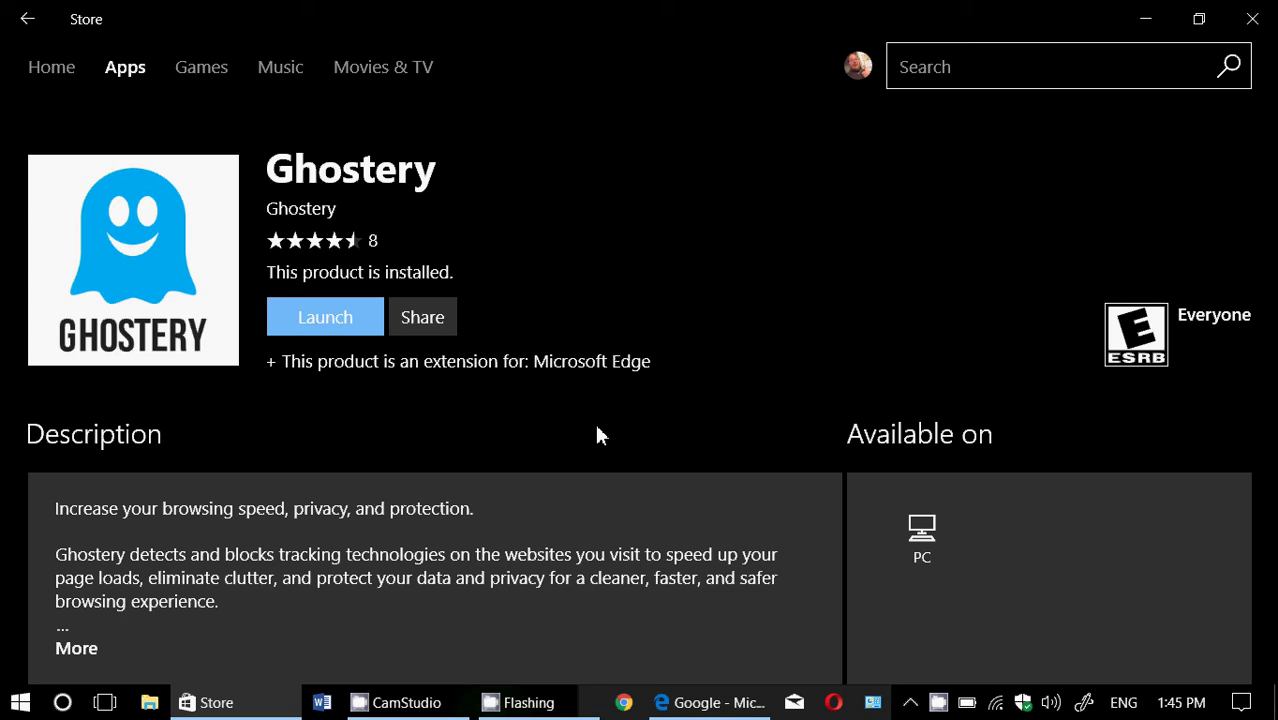
left_click(1252, 18)
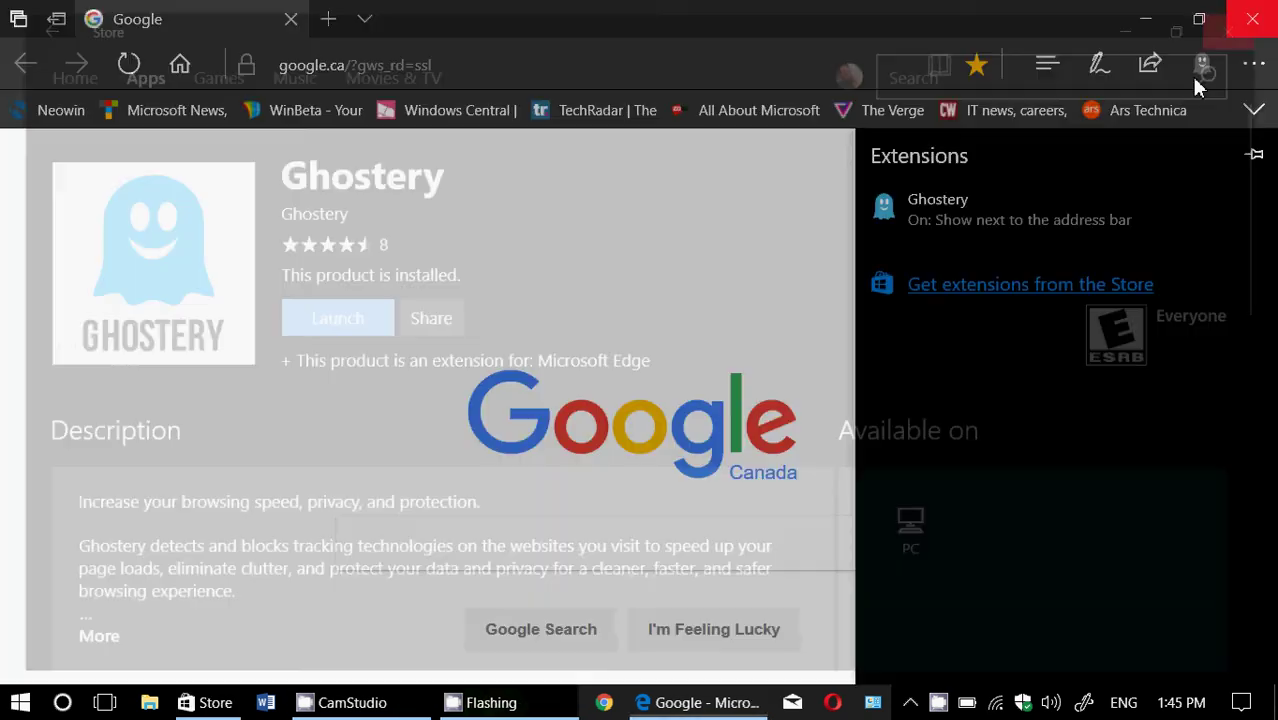
left_click(672, 203)
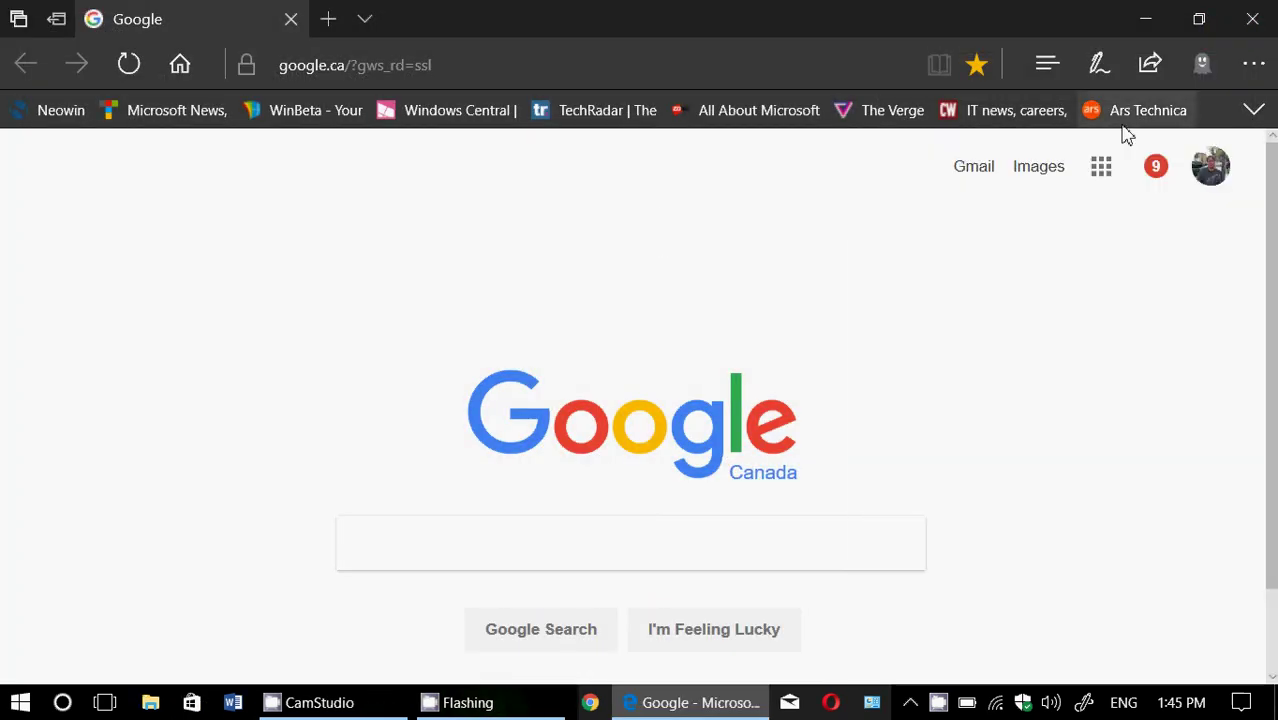
Check Ghostery's findings for the Google page and close them
left_click(1198, 72)
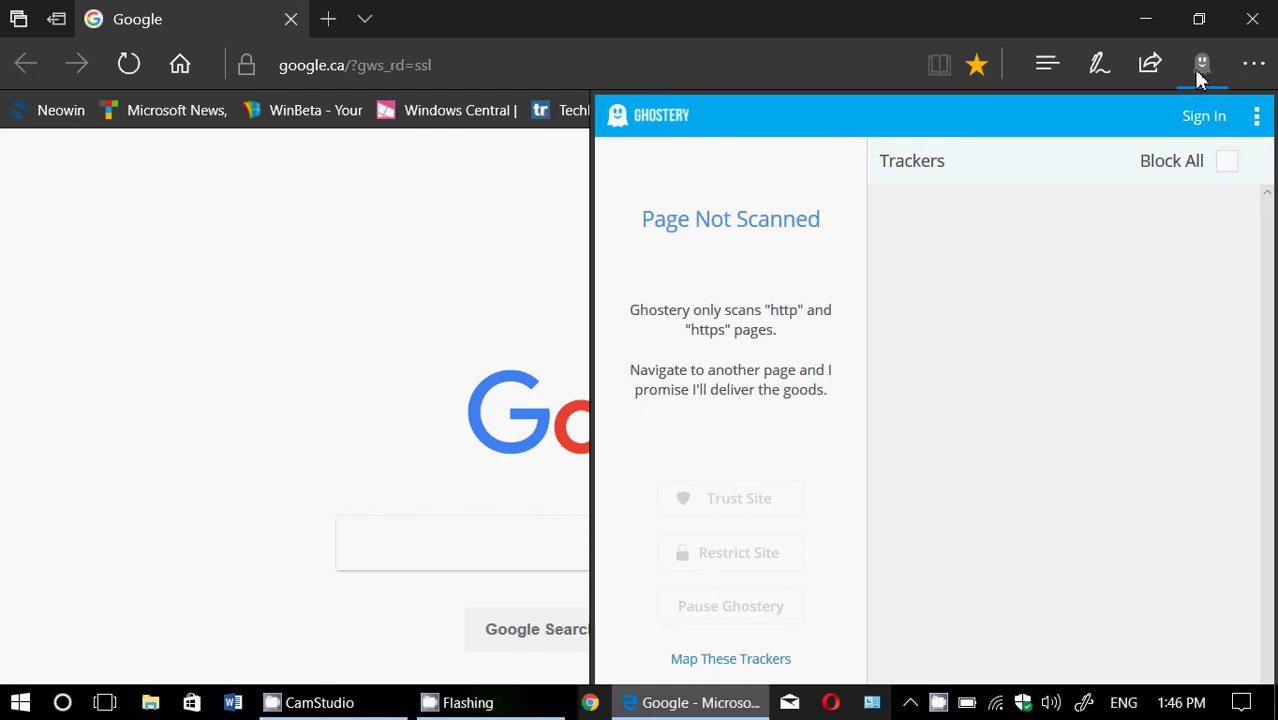
left_click(1199, 76)
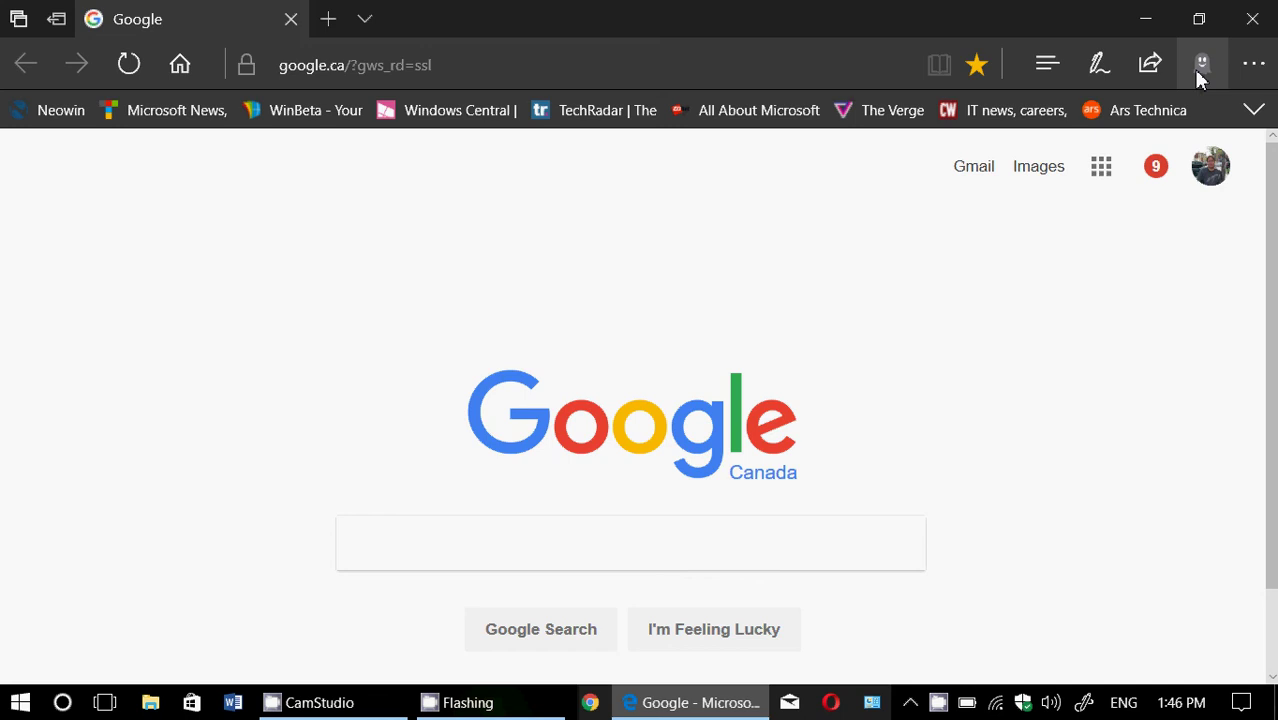
Load YouTube from the top sites and show the DoubleClick tracker's details in Ghostery's findings
left_click(619, 82)
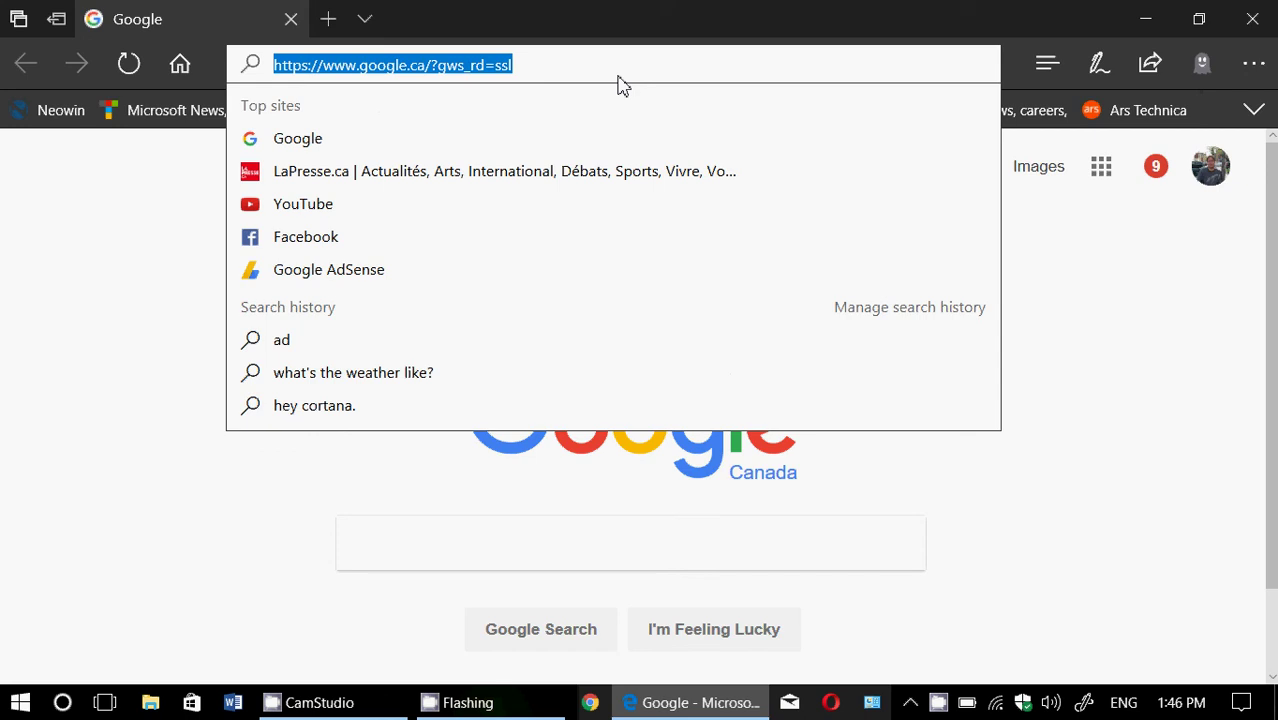
left_click(366, 210)
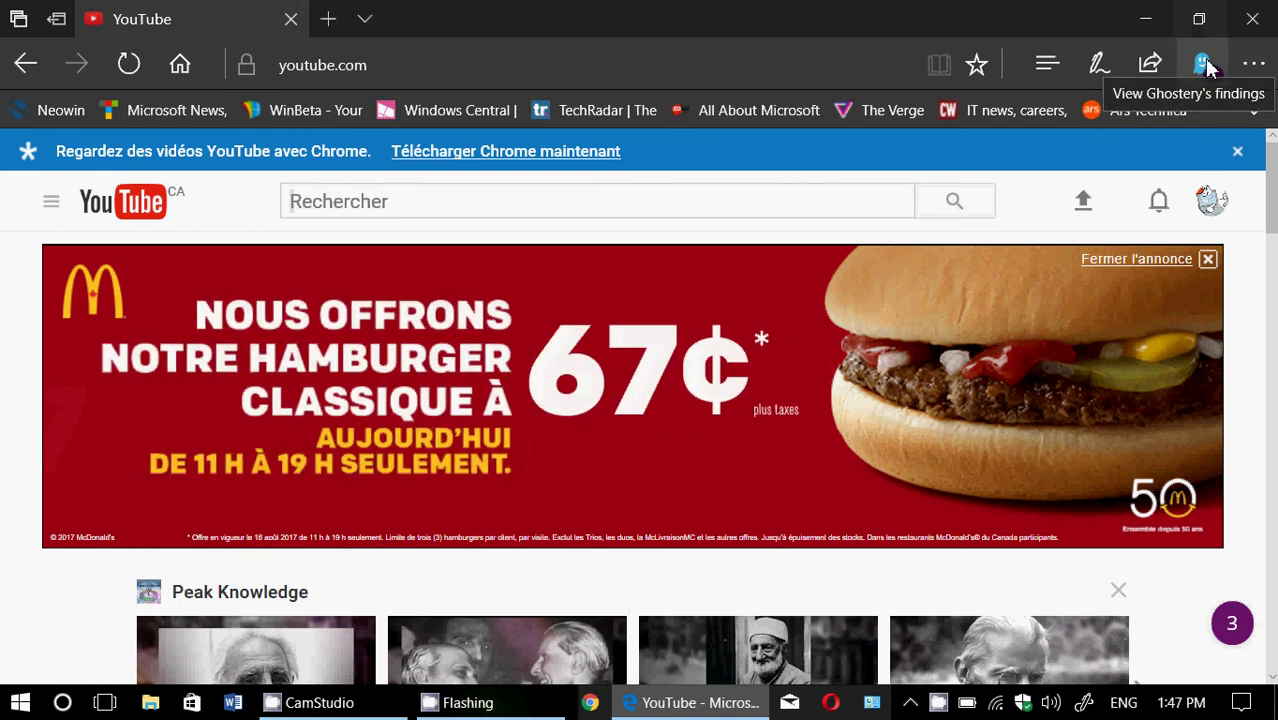
left_click(1205, 65)
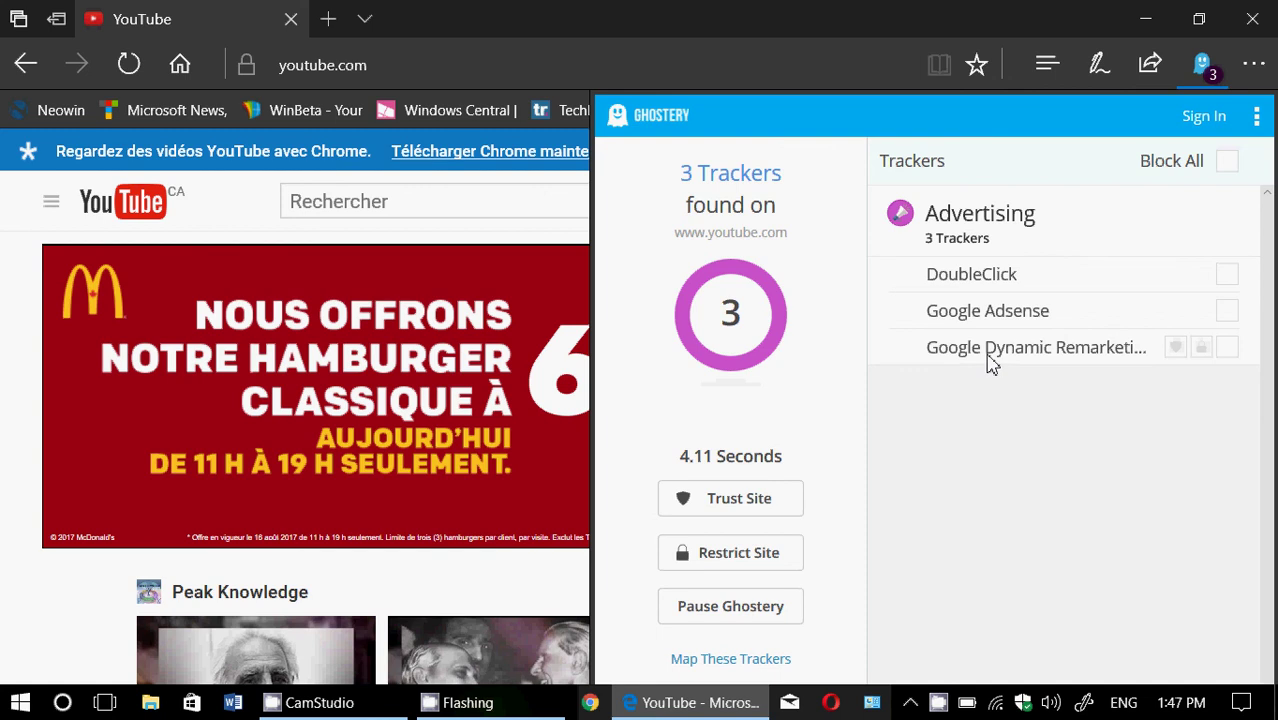
left_click(992, 284)
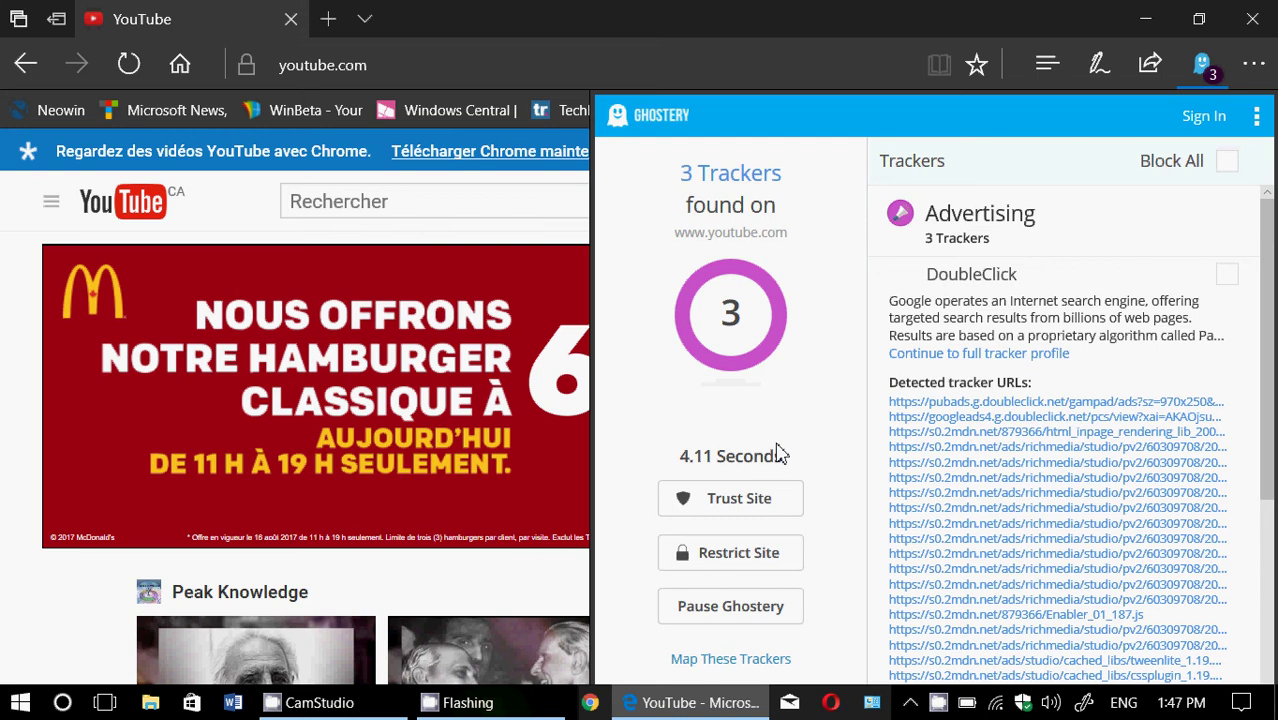
Try trusting YouTube in Ghostery and undo it, then try restricting the site and undo that as well
left_click(751, 503)
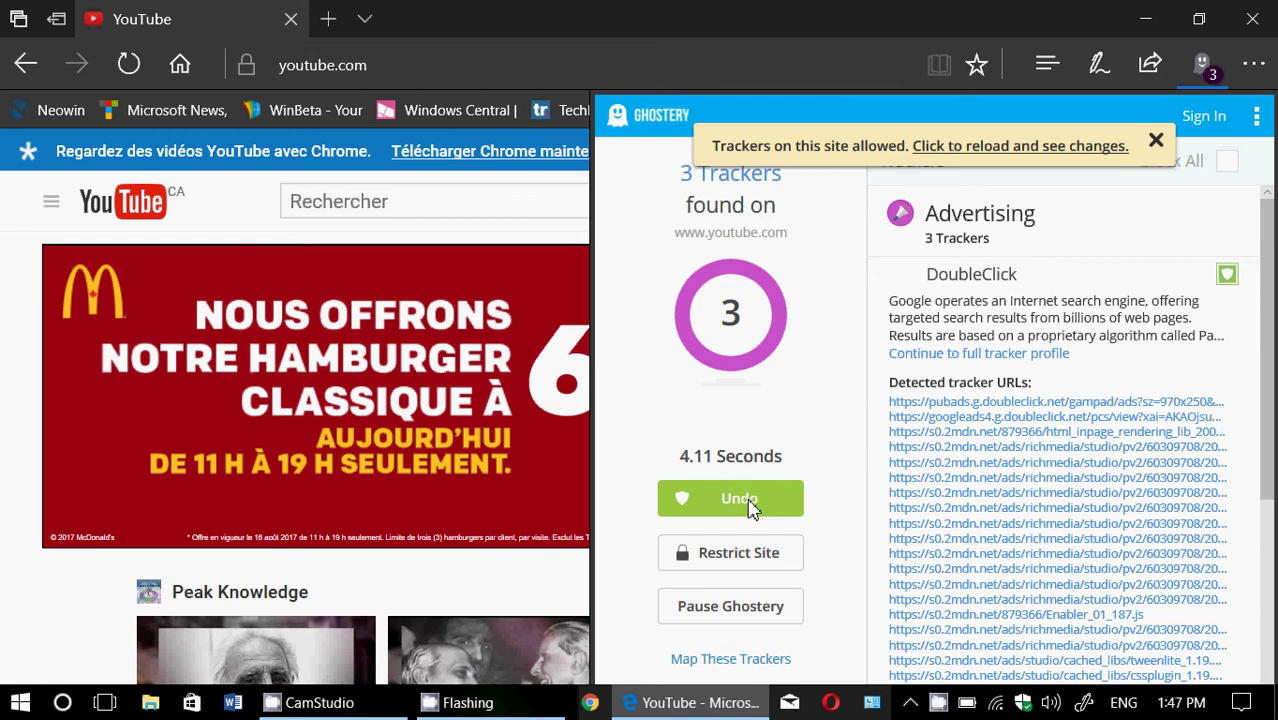
left_click(751, 503)
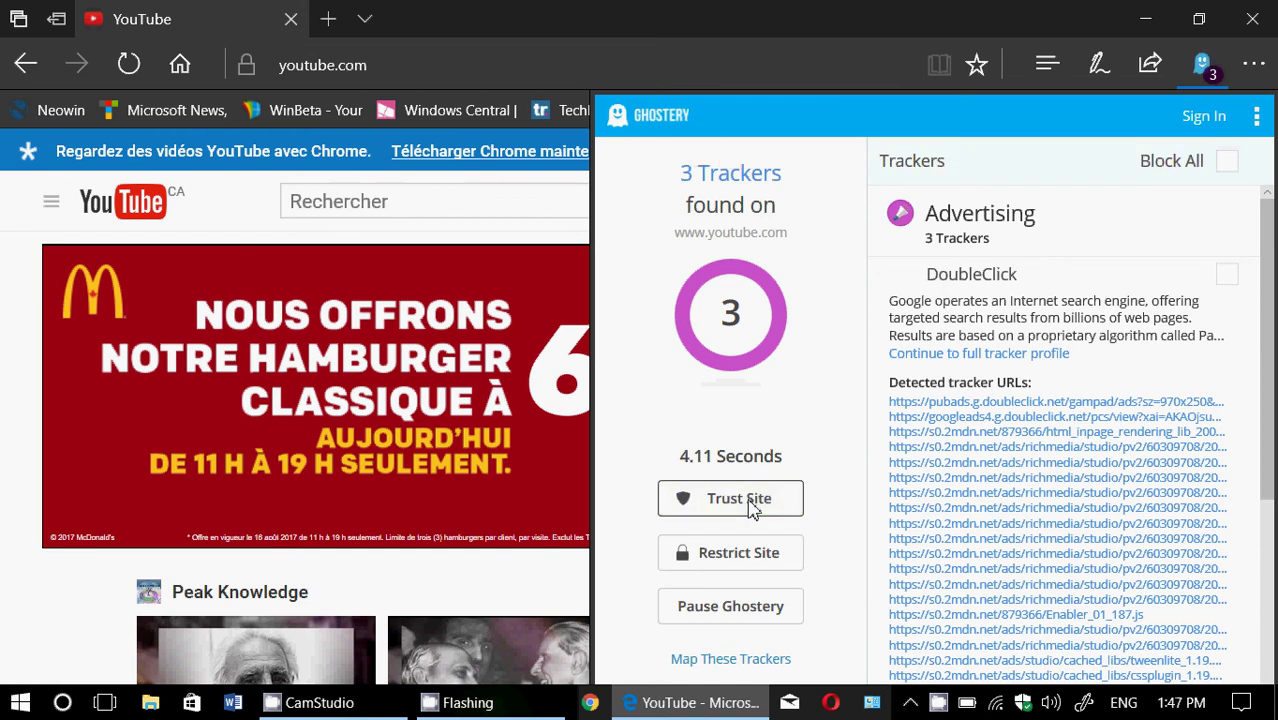
left_click(742, 566)
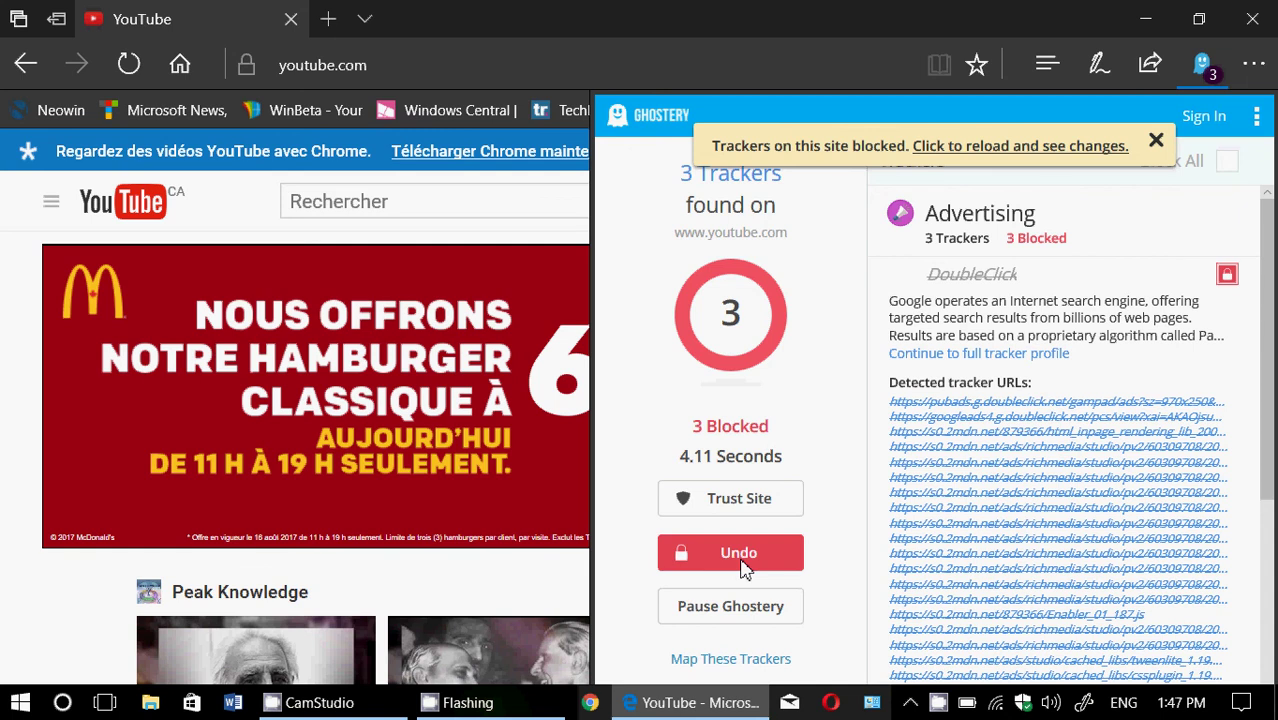
left_click(742, 556)
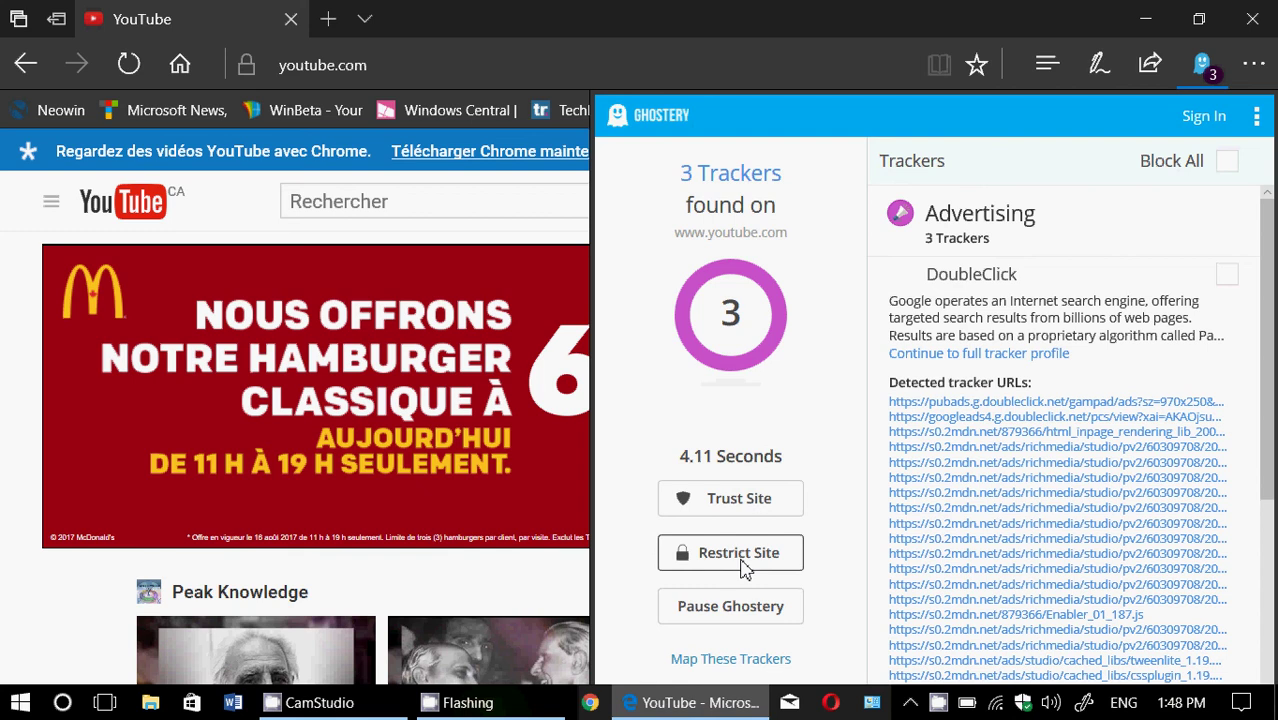
Close Ghostery's findings and load lapresse.ca in the current tab
left_click(515, 40)
left_click(479, 64)
type("lapresse.ca/")
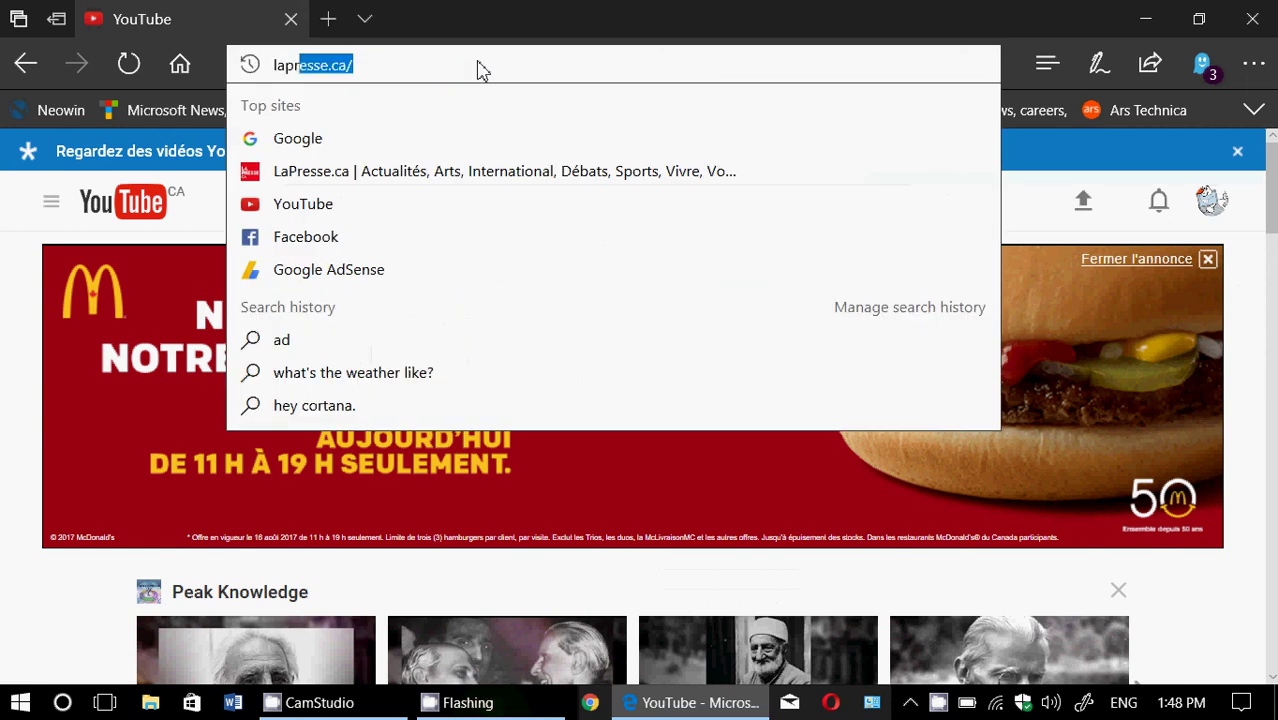
key("Return")
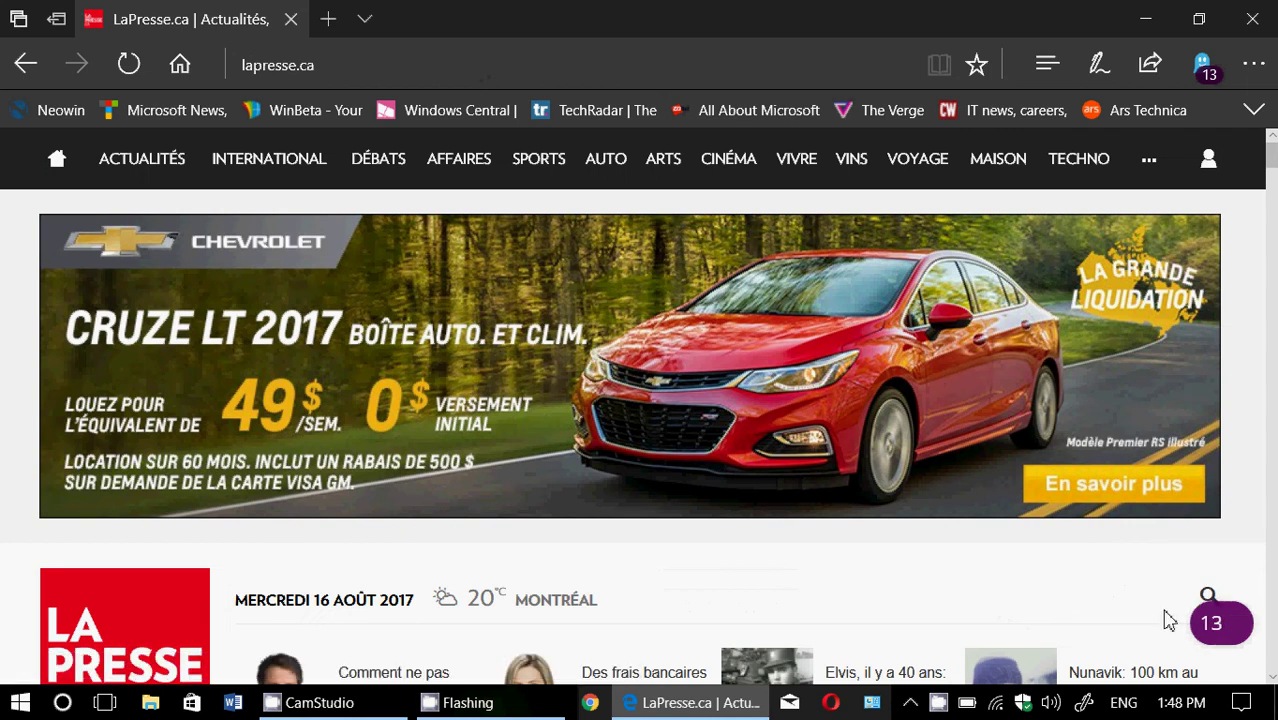
Examine the trackers Ghostery lists by category for lapresse.ca, then close the browser
mouse_move(1214, 620)
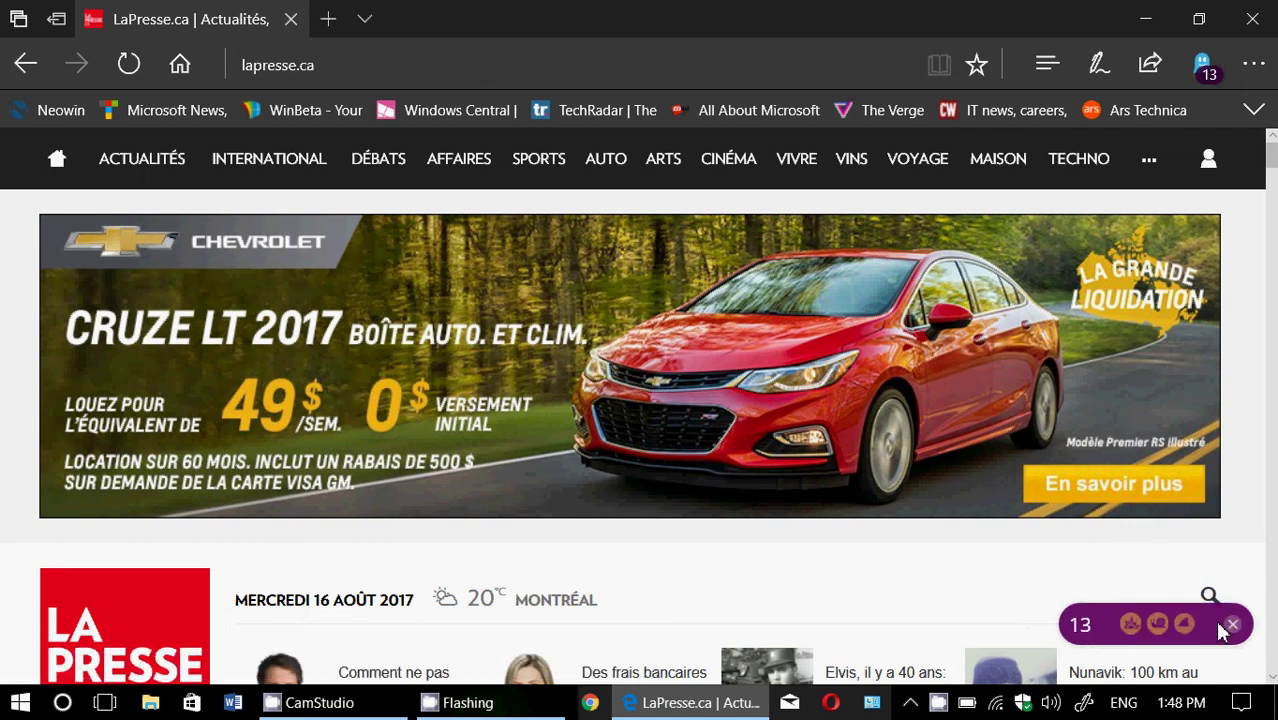
left_click(1203, 65)
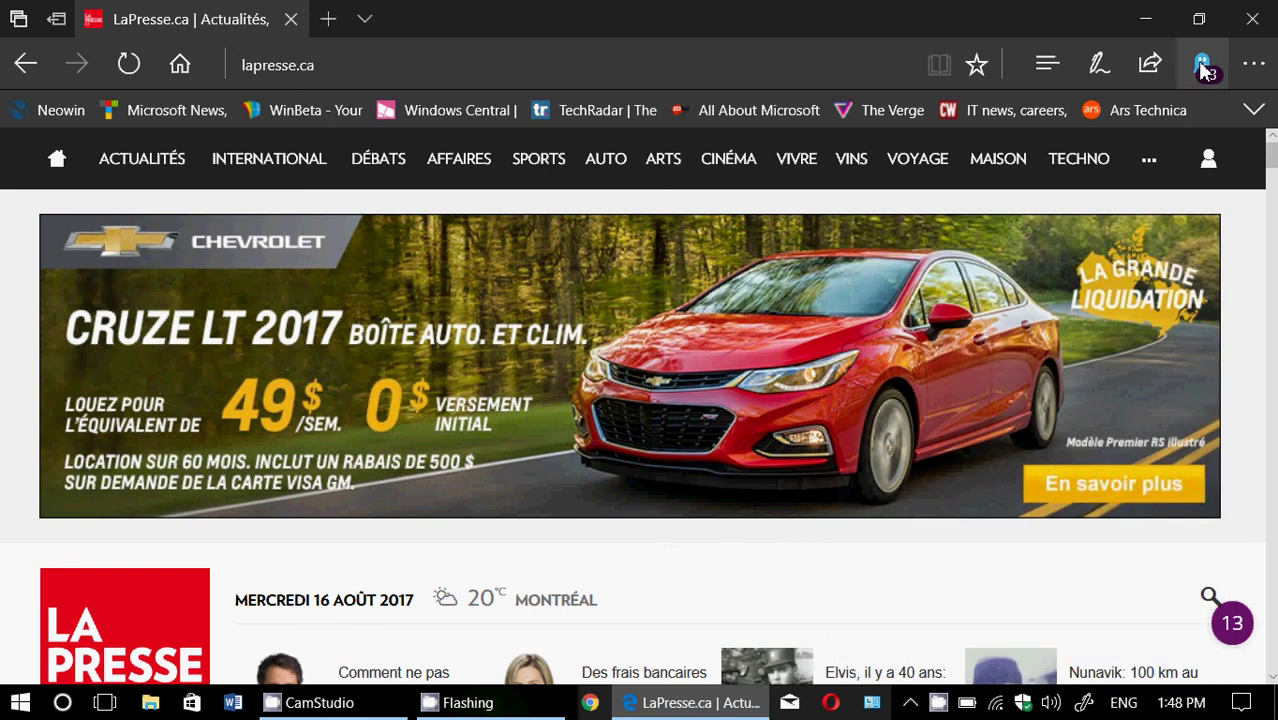
left_click(1203, 65)
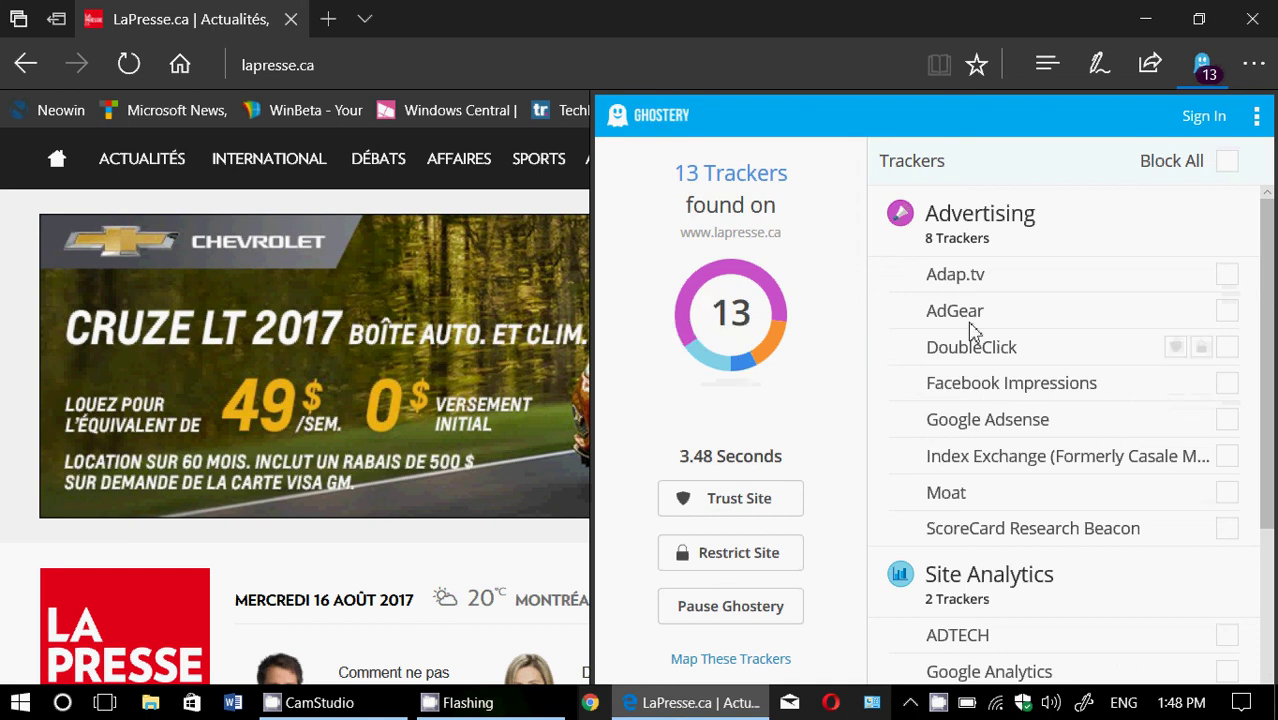
scroll(1061, 354, "down", 3)
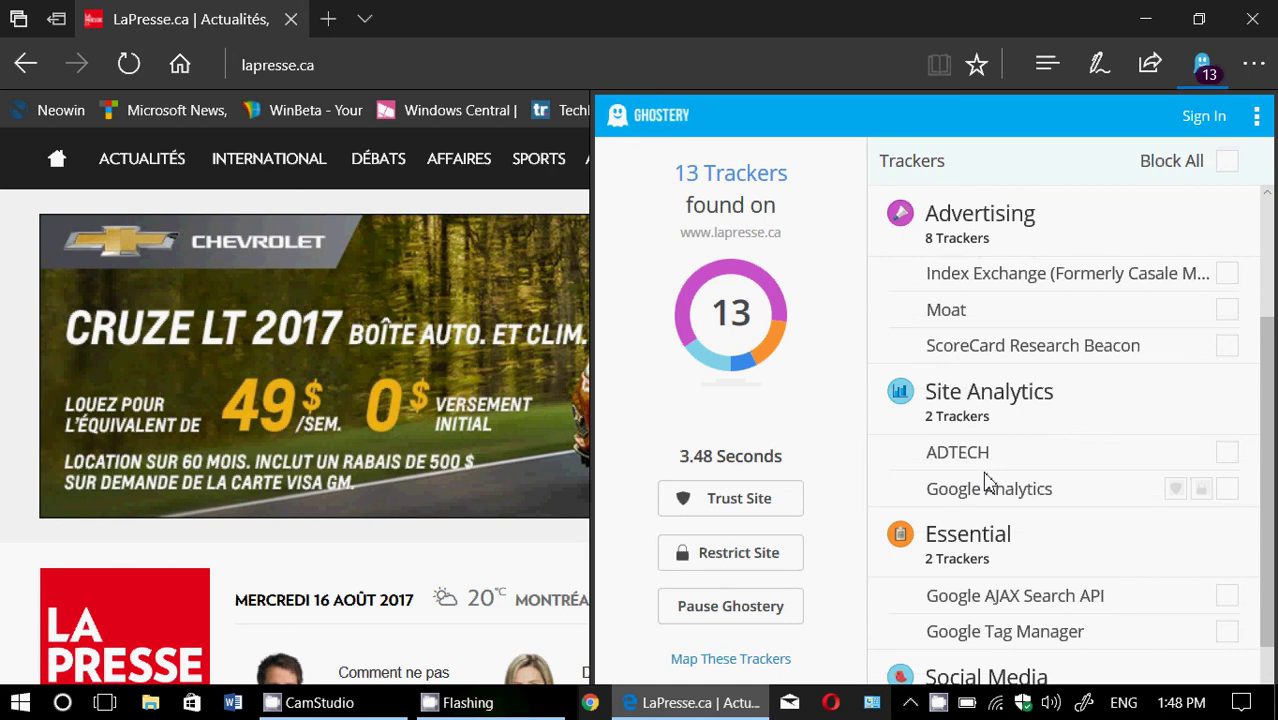
scroll(985, 482, "down", 1)
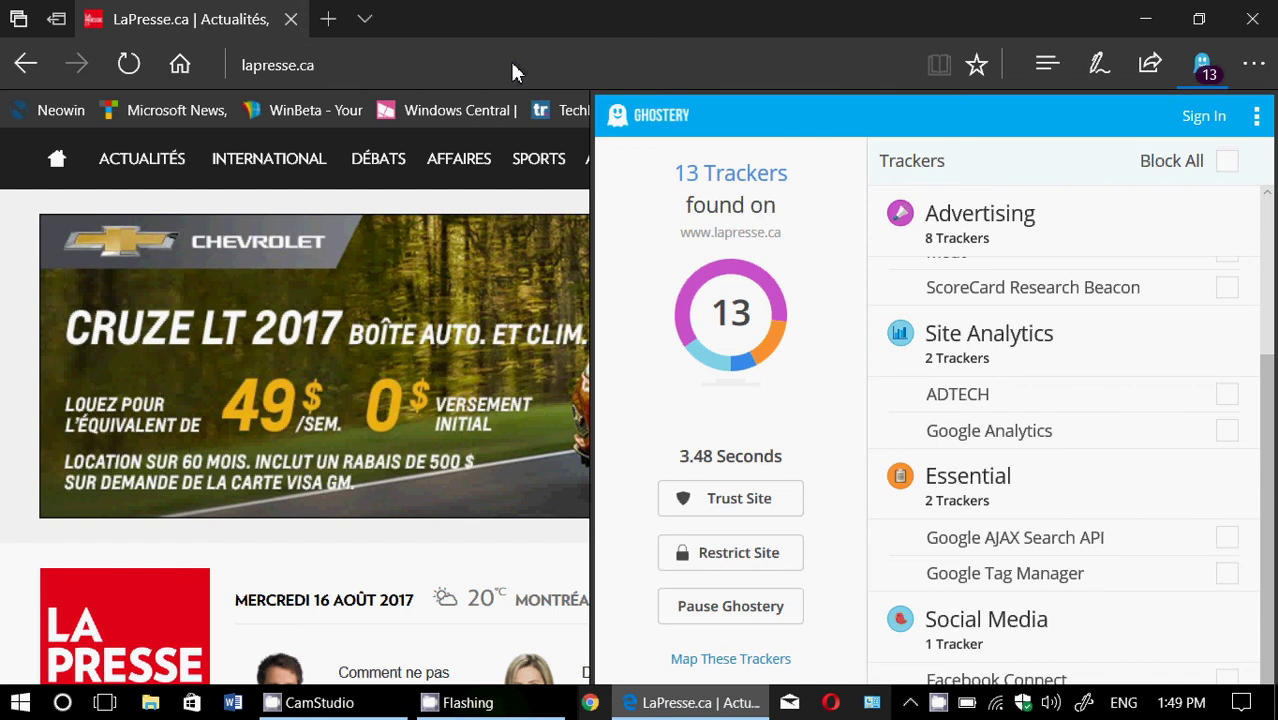
left_click(1256, 19)
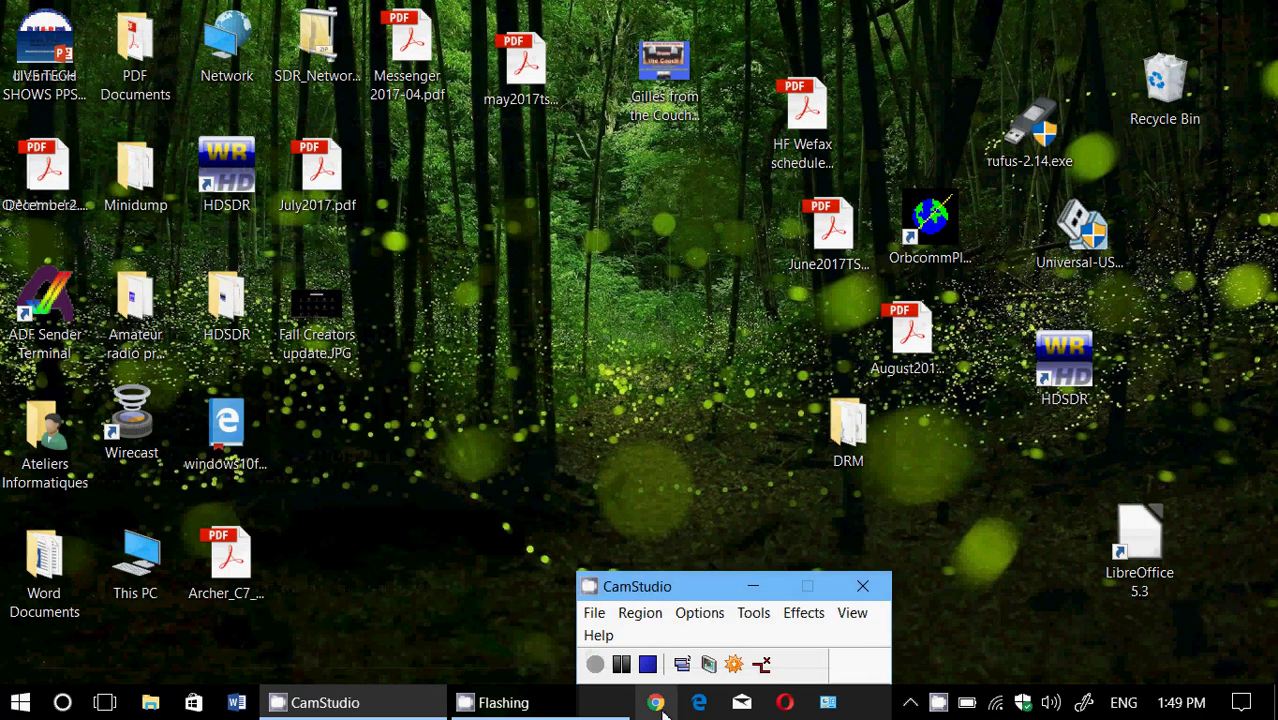
Switch to Chrome, search for "ghostery" to view the extension's Chrome Web Store page, and close the browser
left_click(657, 703)
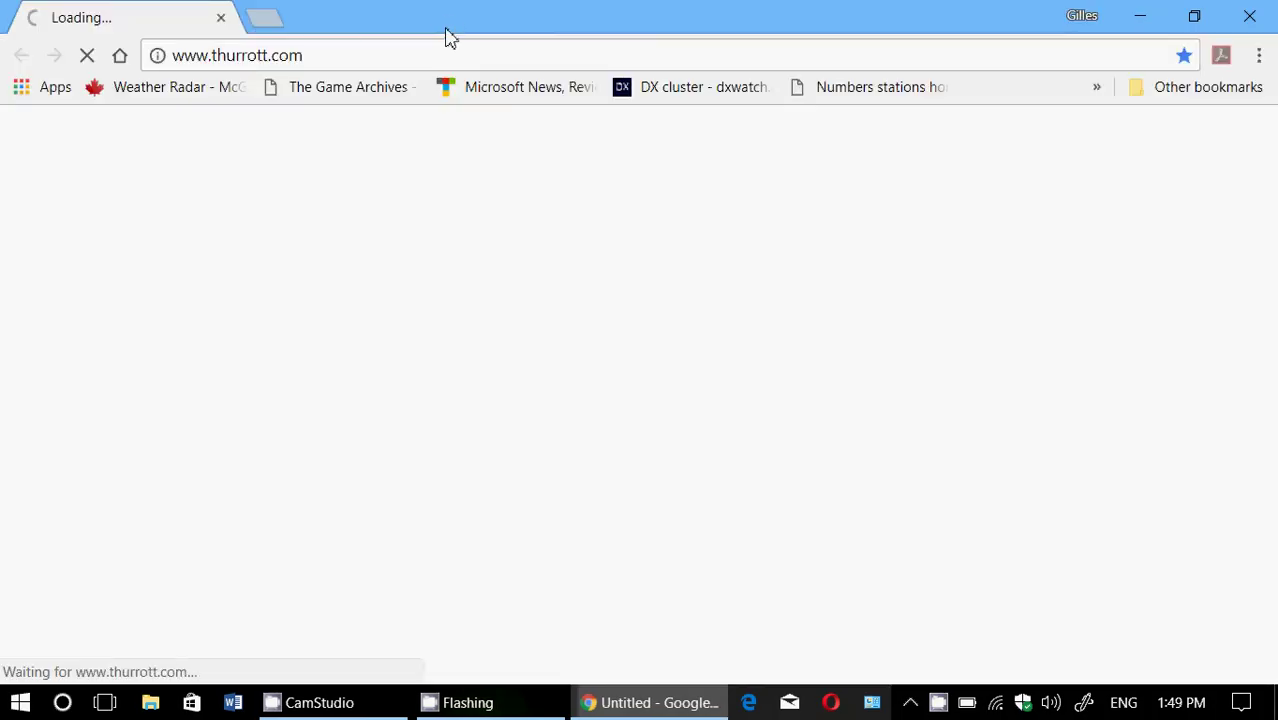
left_click(437, 59)
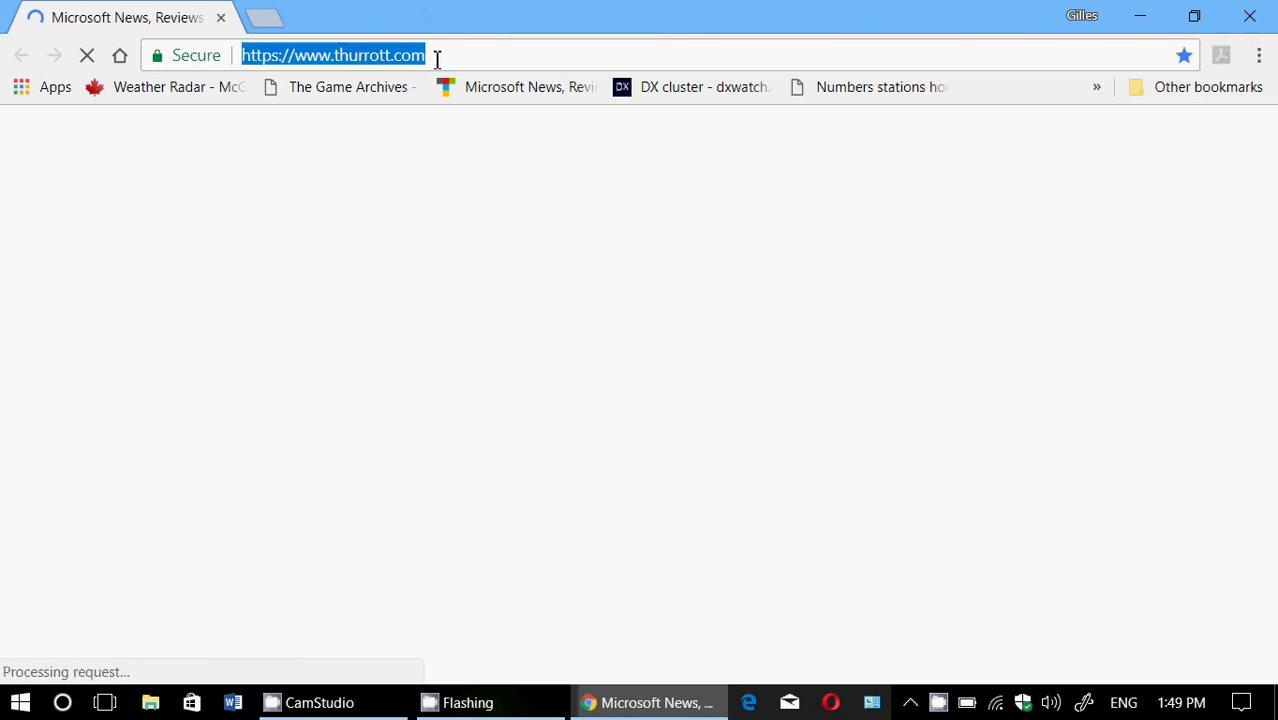
type("ghostery")
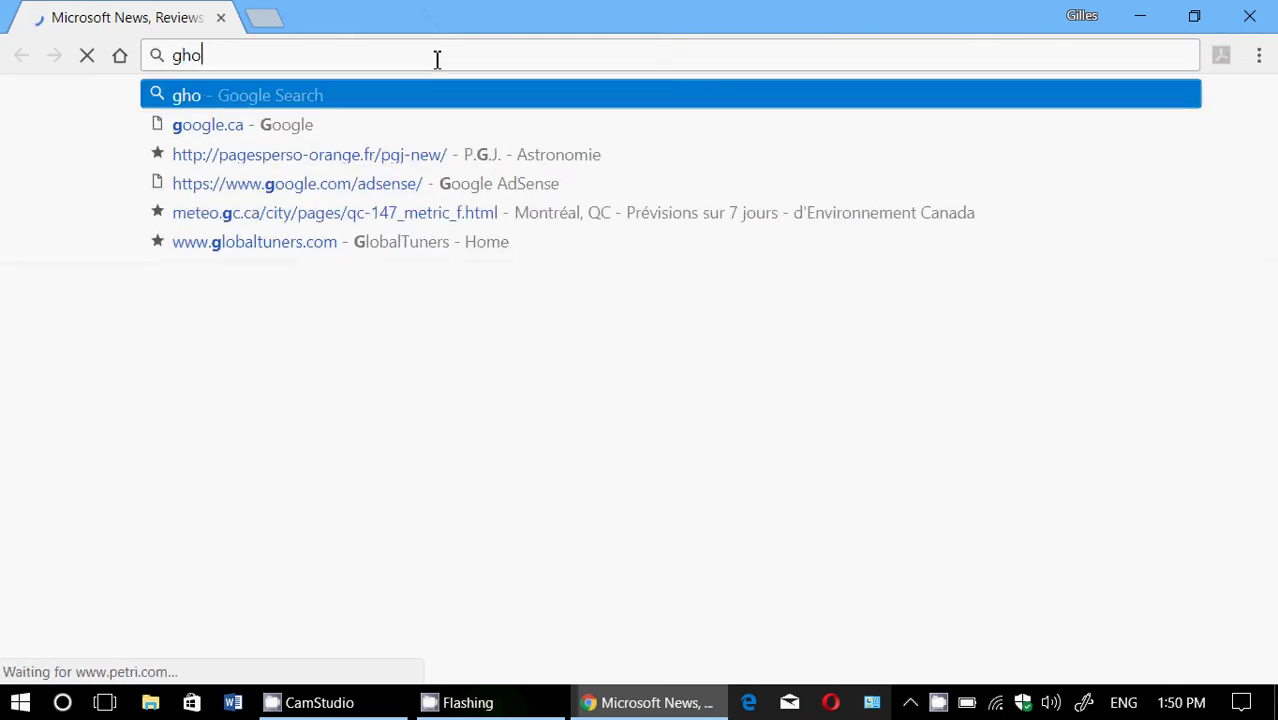
key("Return")
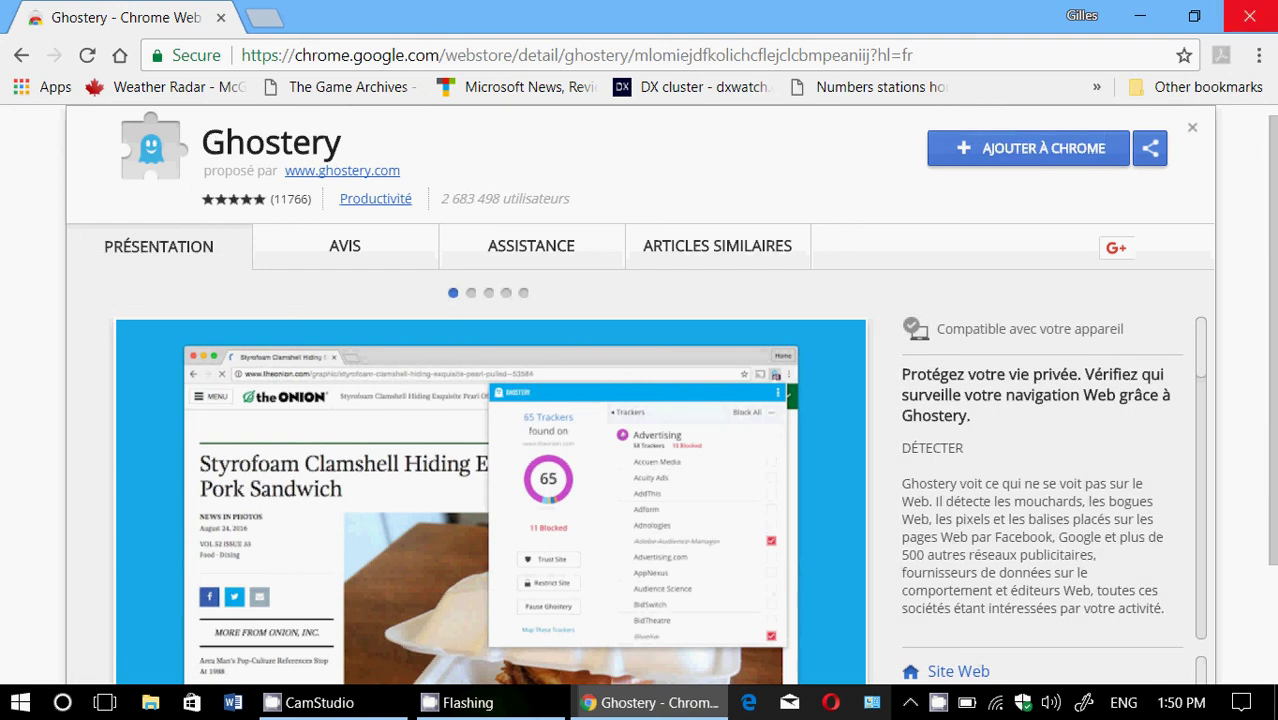
left_click(1249, 15)
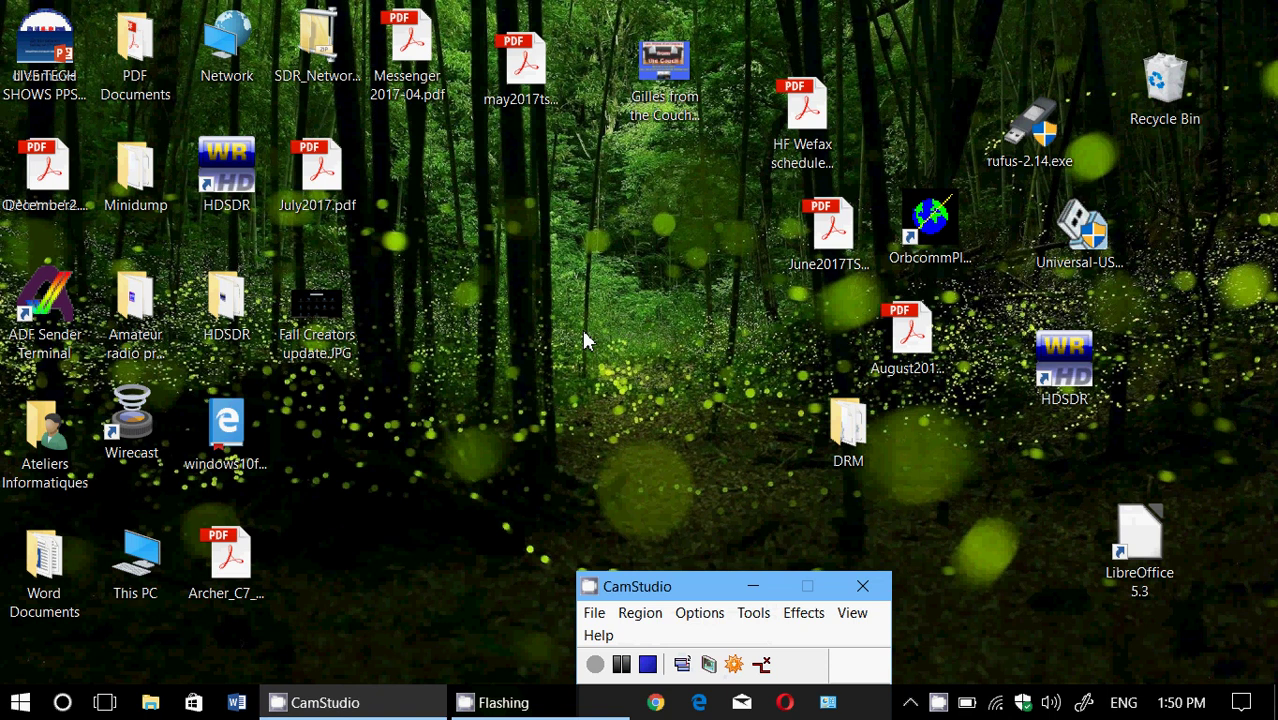